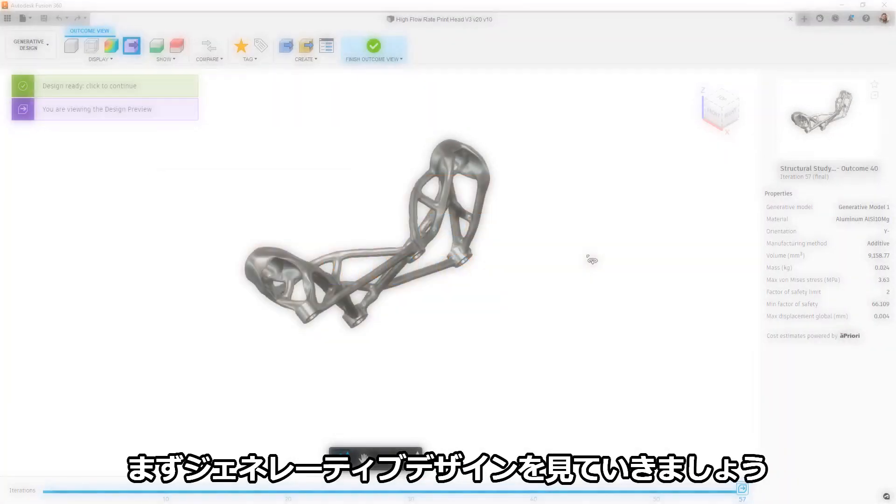
# Step: Compare the shapes and properties of Structural Study 1 - Outcome 40 and NEW - Outcome 40 side by side
pyautogui.moveTo(586, 258); pyautogui.dragTo(534, 224)
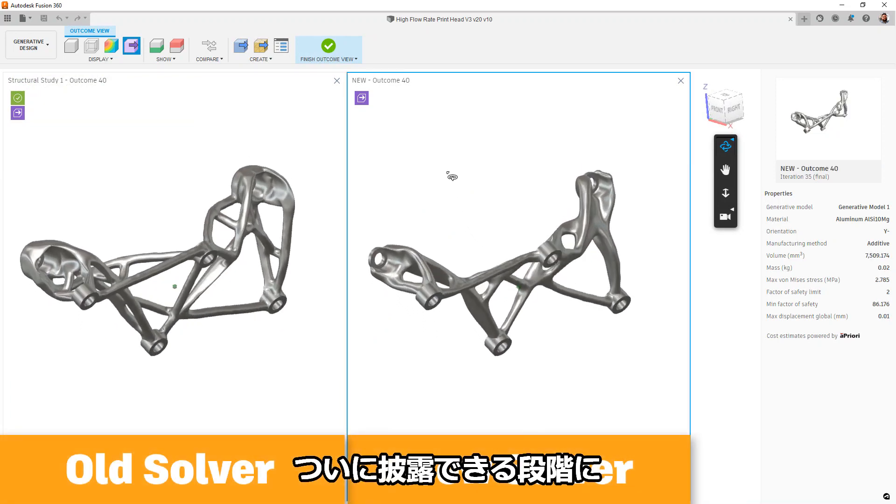
pyautogui.moveTo(451, 177); pyautogui.dragTo(464, 147)
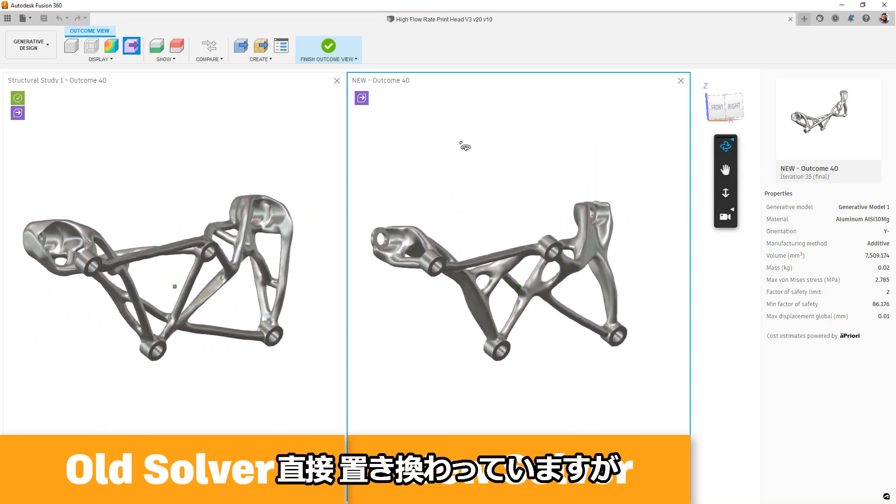
pyautogui.click(325, 168)
pyautogui.click(395, 168)
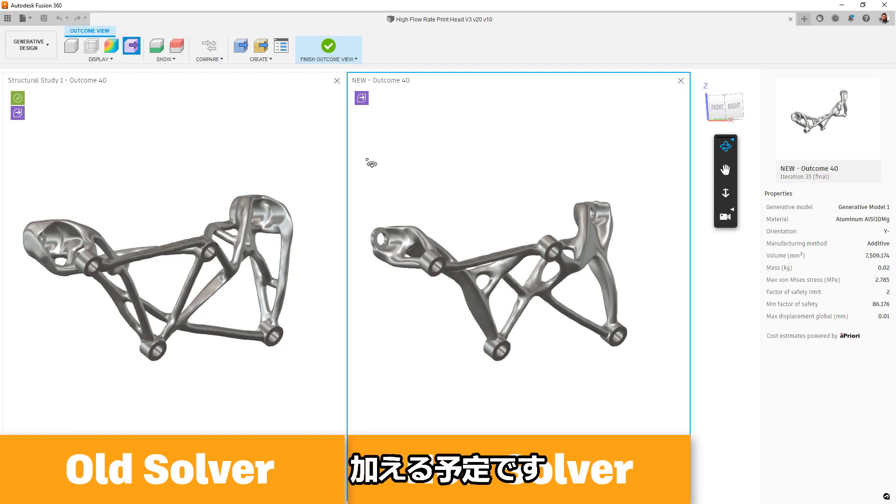
pyautogui.click(318, 155)
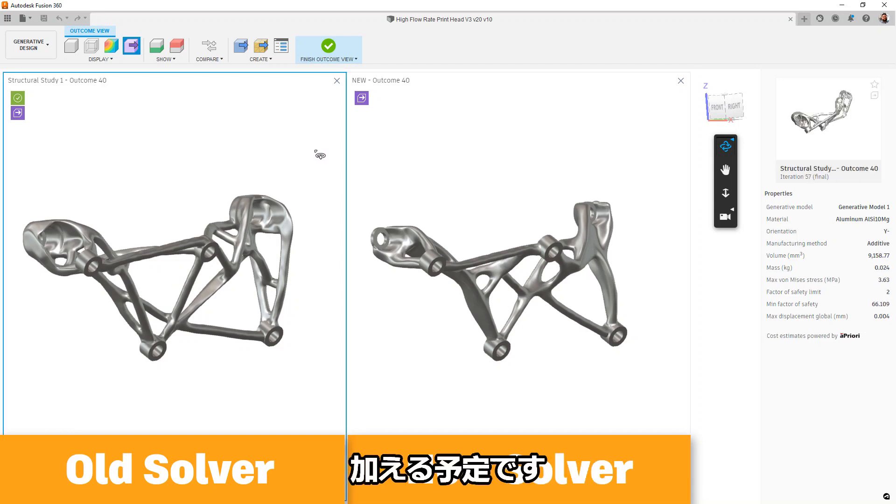
pyautogui.click(391, 159)
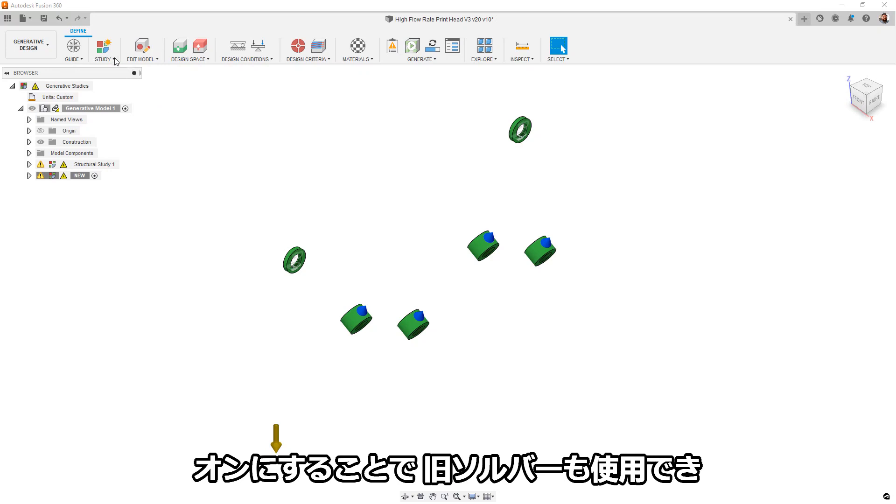
# Step: Open the study settings for the active NEW generative study
pyautogui.click(113, 59)
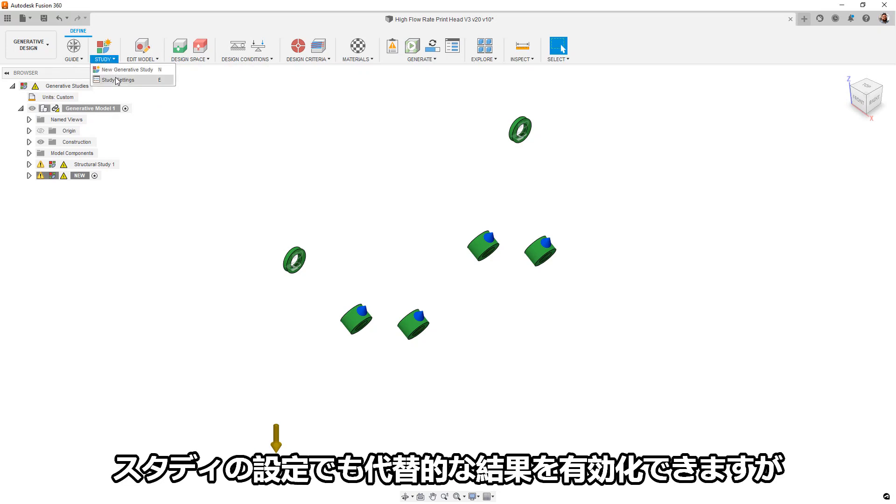
pyautogui.click(117, 80)
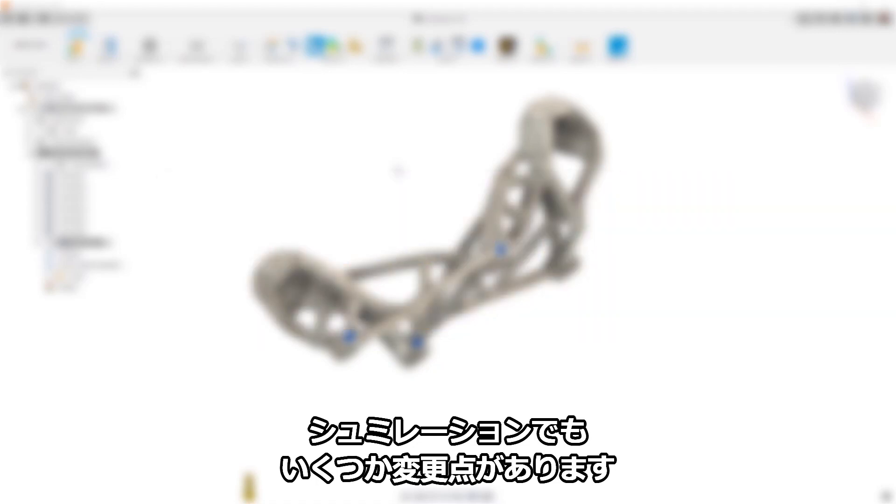
# Step: Solve the static stress study Structural Study 1 of the fan mount and close the job status
pyautogui.click(439, 46)
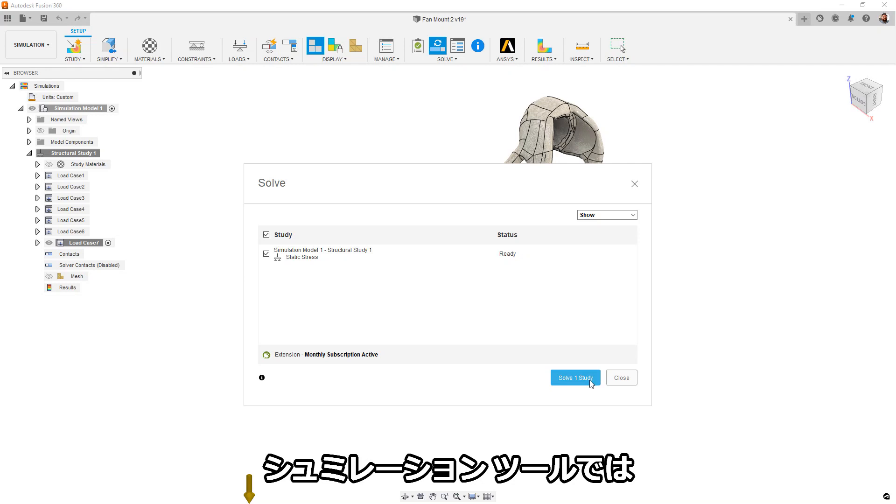
pyautogui.click(575, 378)
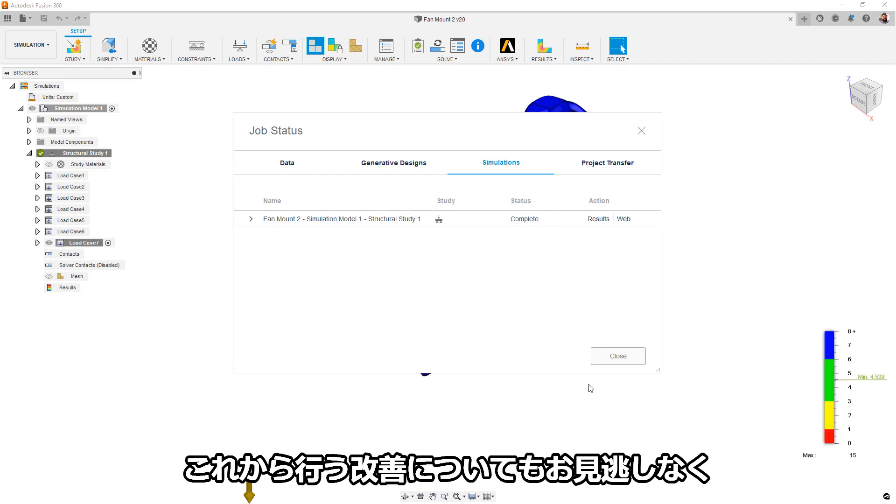
pyautogui.click(594, 356)
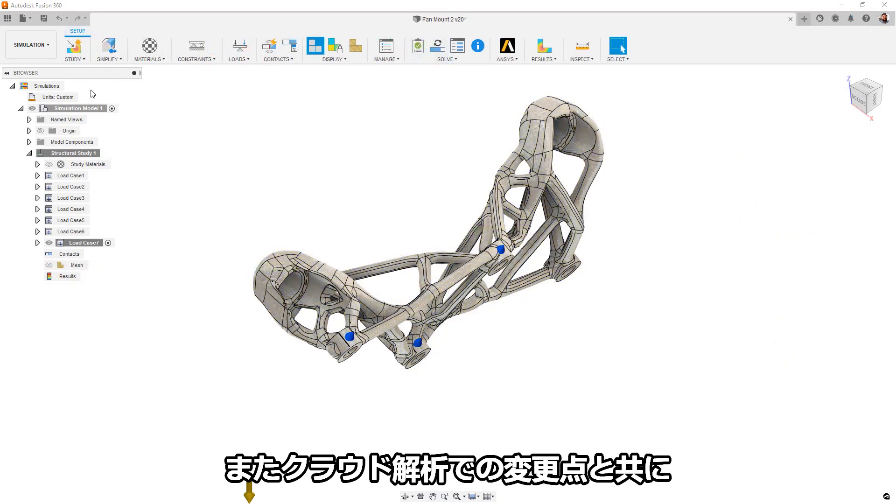
# Step: Show the text commands window and run SimFEACSExperimentalSolve.DebugFullReturn /on
pyautogui.click(23, 19)
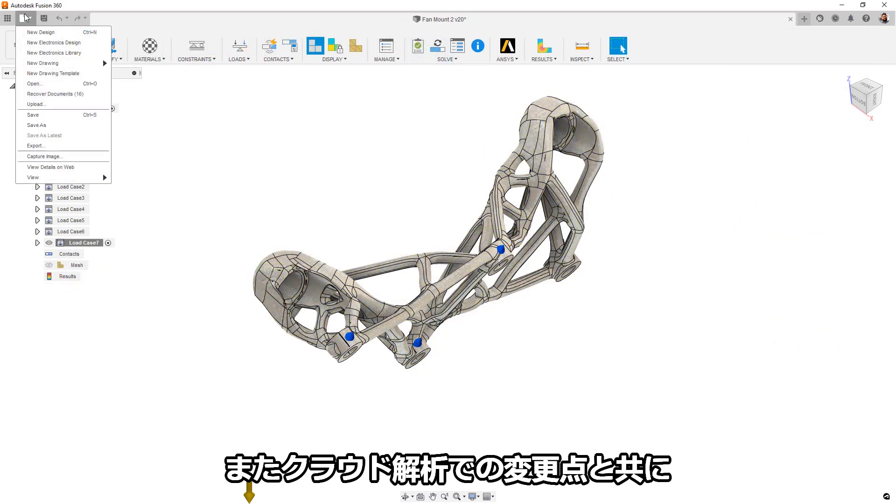
pyautogui.moveTo(69, 179)
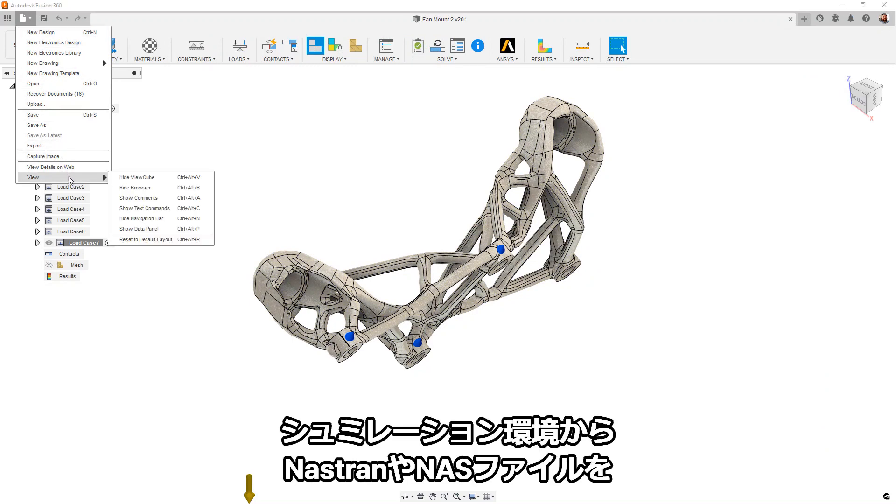
pyautogui.click(168, 210)
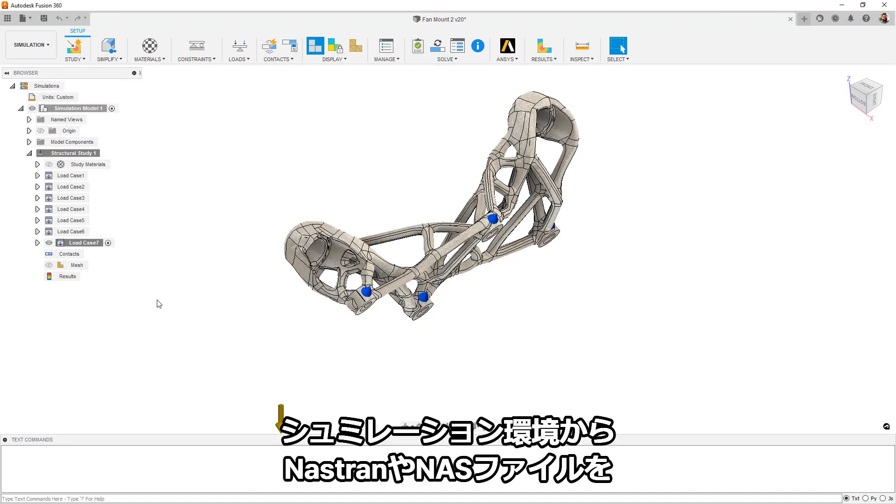
pyautogui.rightClick(120, 499)
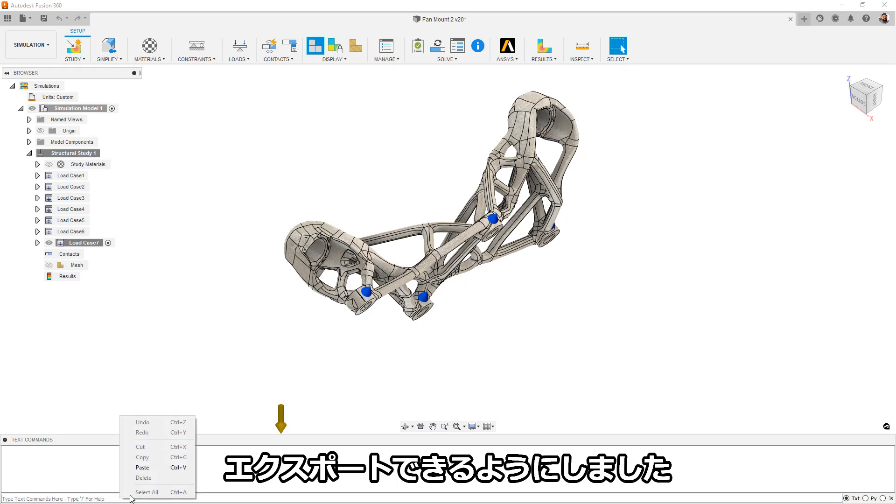
pyautogui.click(150, 468)
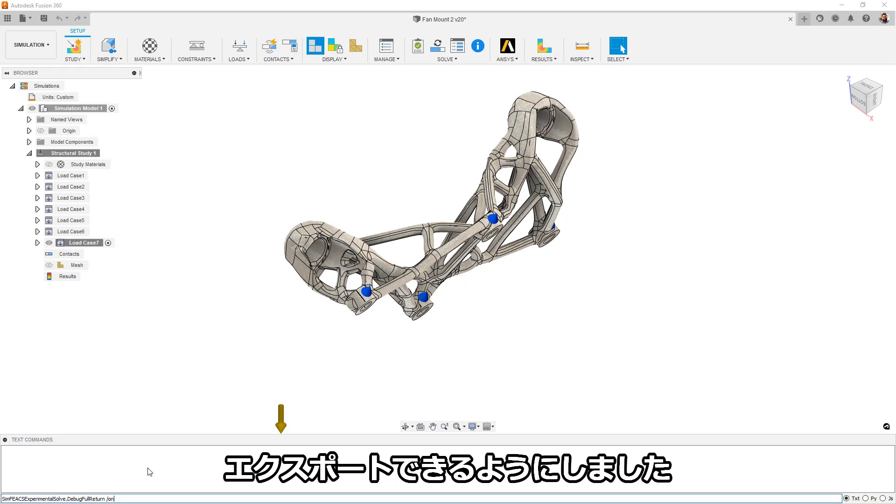
pyautogui.press('Return')
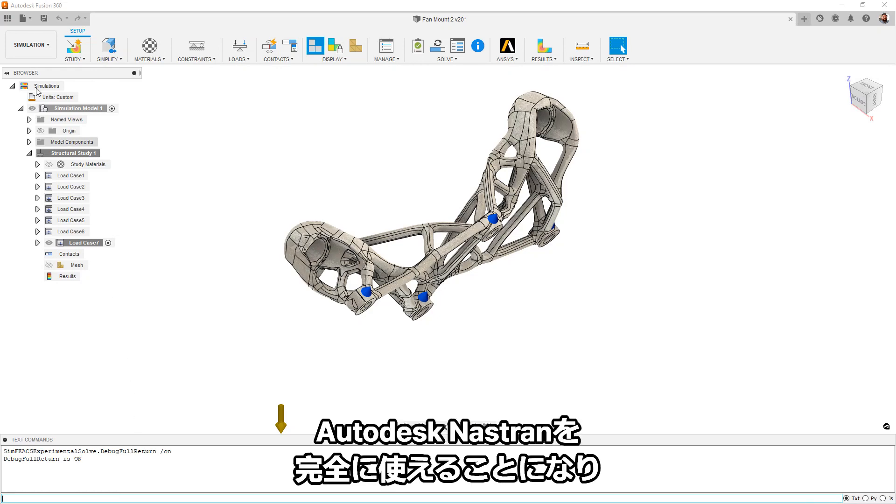
pyautogui.click(28, 19)
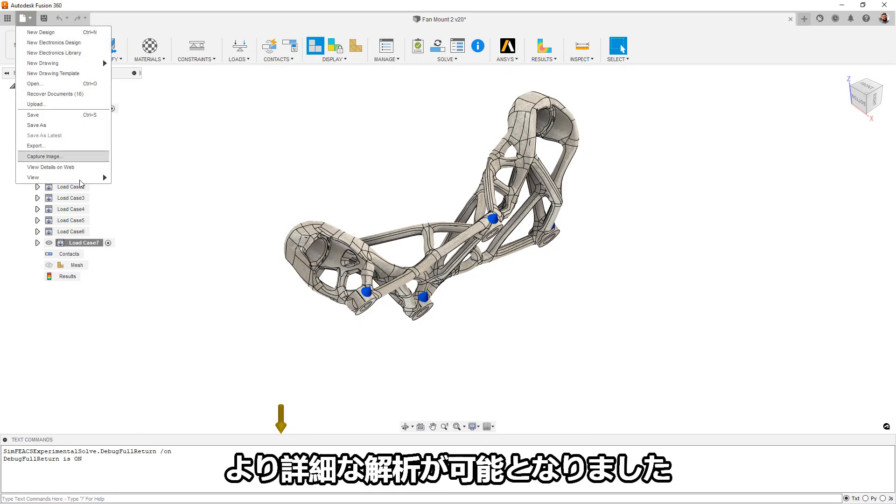
pyautogui.moveTo(74, 178)
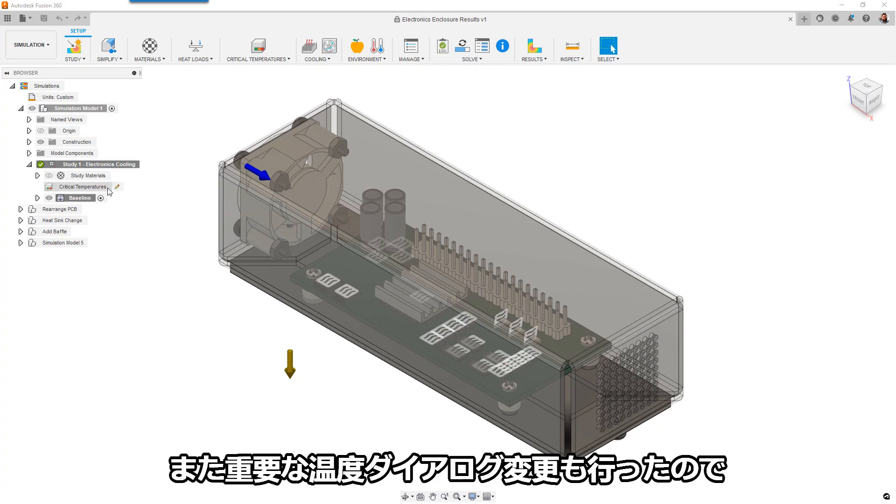
# Step: Open the critical temperatures of the electronics cooling study, expand the PCB components in the model tree, and highlight component 2X20:1
pyautogui.click(118, 187)
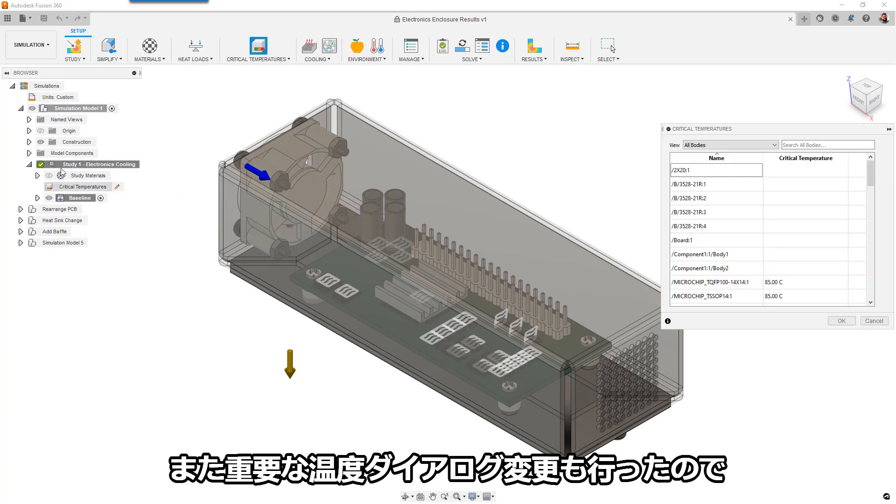
pyautogui.click(29, 154)
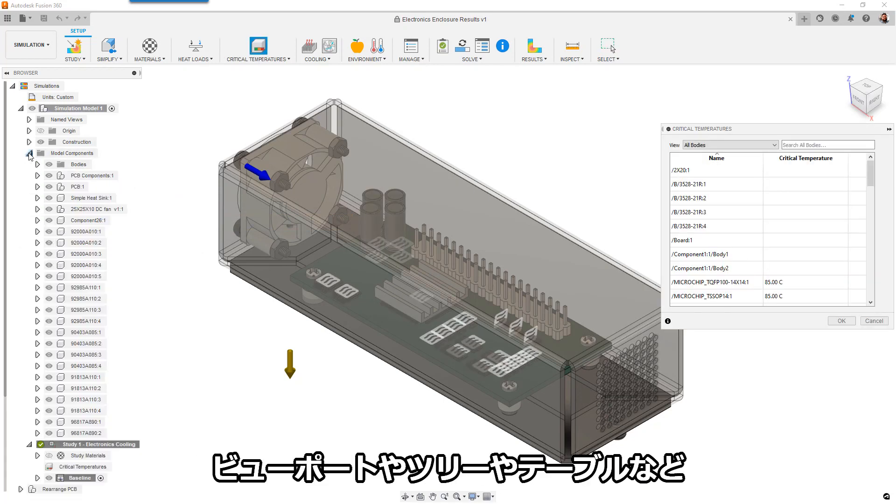
pyautogui.click(37, 175)
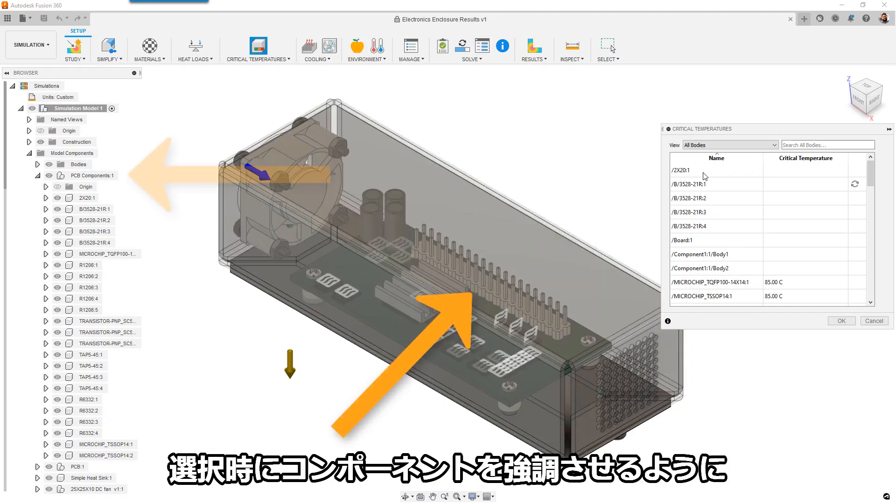
pyautogui.click(705, 171)
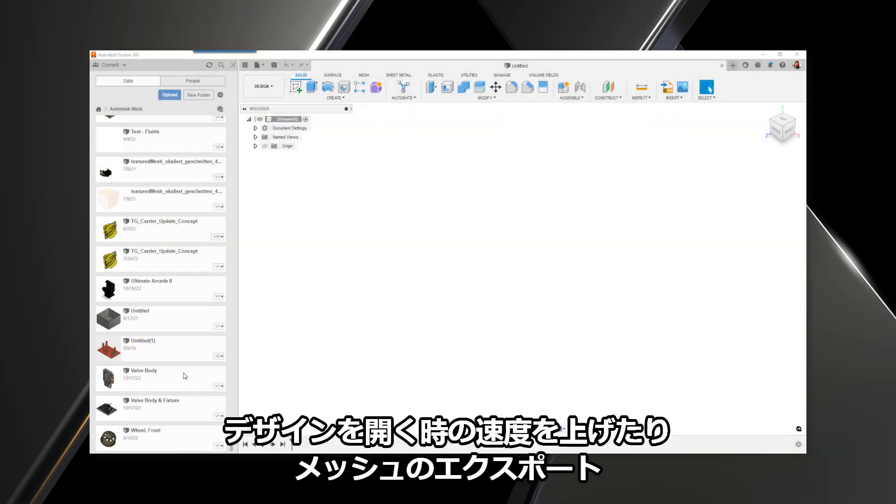
# Step: Open the Valve Body design from the Autodesk Work project
pyautogui.doubleClick(185, 376)
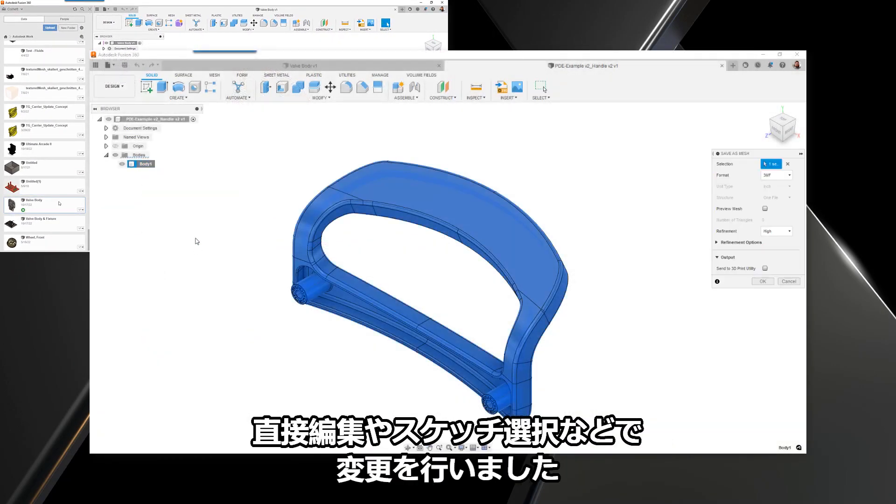
# Step: Save the handle's Body1 as a 3MF mesh with High refinement
pyautogui.click(762, 282)
pyautogui.press('Return')
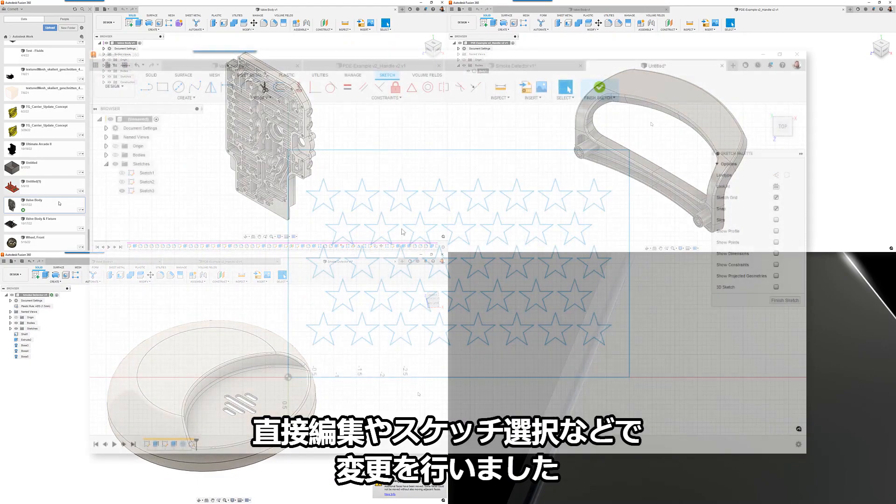
pyautogui.moveTo(517, 349); pyautogui.dragTo(521, 353)
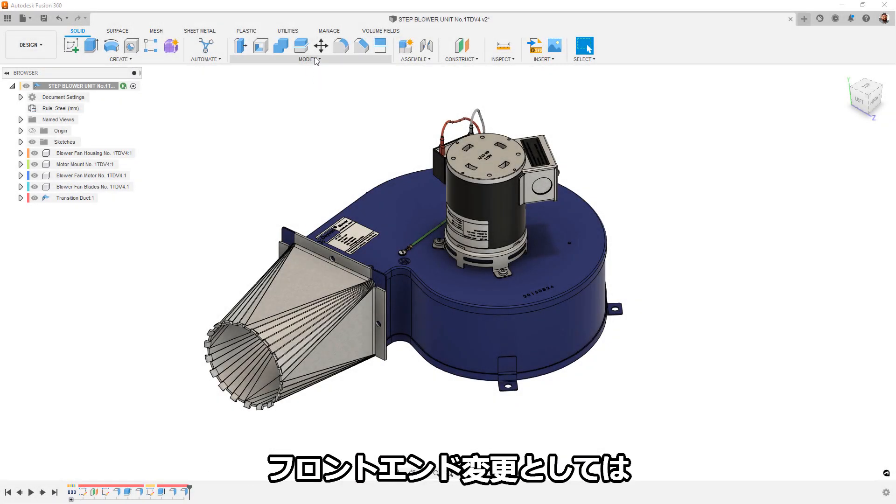
# Step: Assign the physical material Aluminum from the Fusion 360 Material Library to the Blower Fan Motor component
pyautogui.click(316, 60)
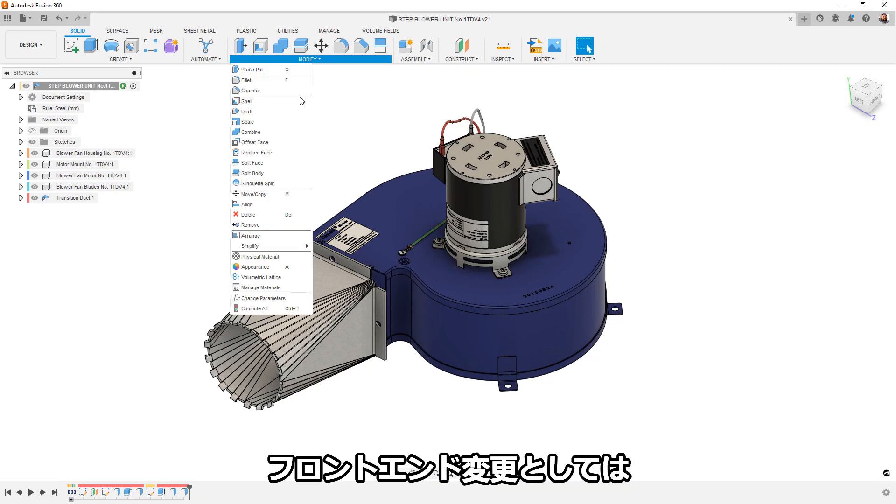
pyautogui.click(261, 257)
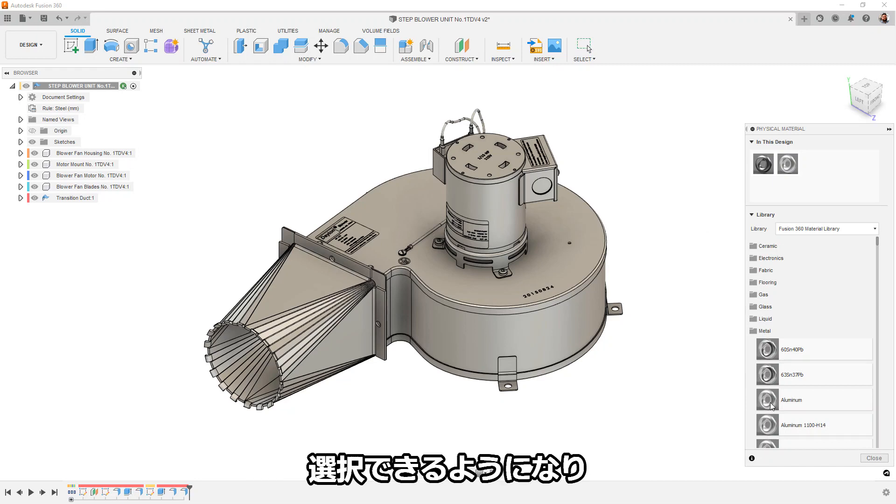
pyautogui.moveTo(757, 408); pyautogui.dragTo(98, 176)
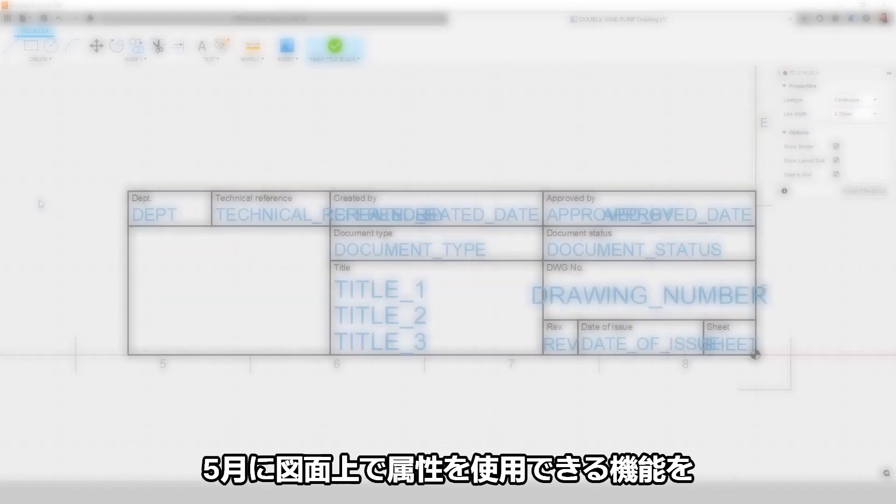
# Step: Place a Drawn By attribute in the title block's empty cell below Dept. and open the list of available attributes
pyautogui.click(220, 47)
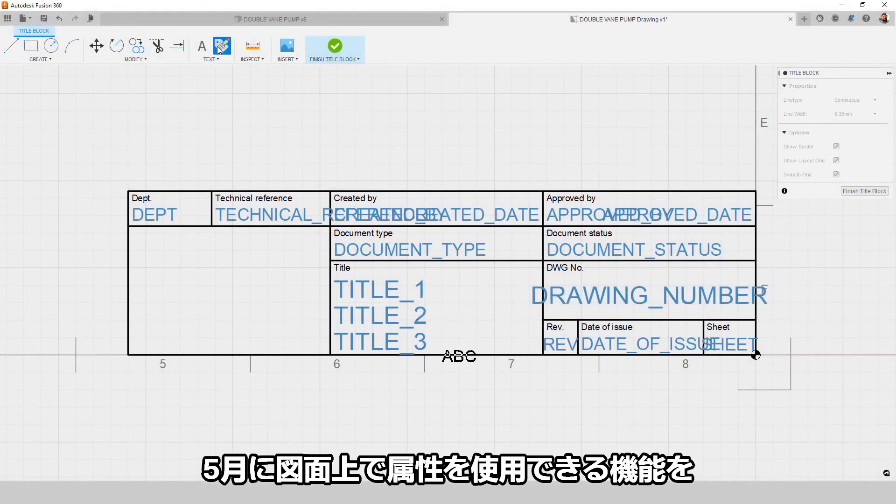
pyautogui.click(143, 266)
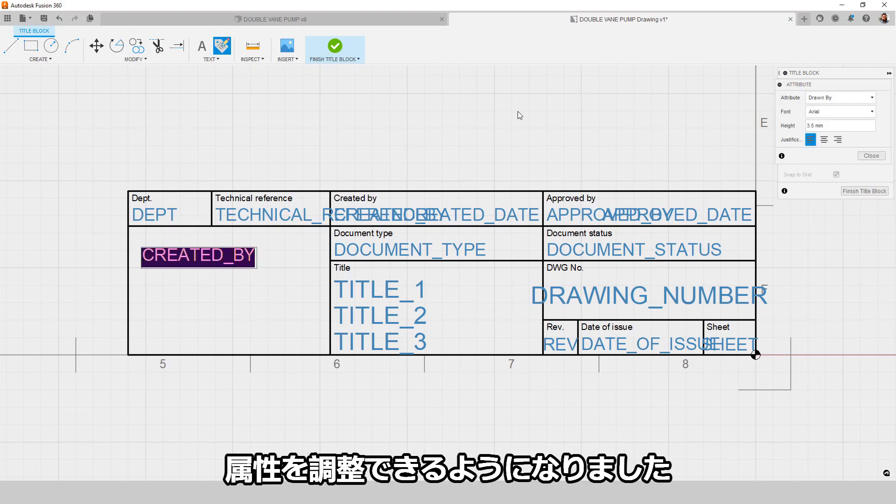
pyautogui.click(849, 99)
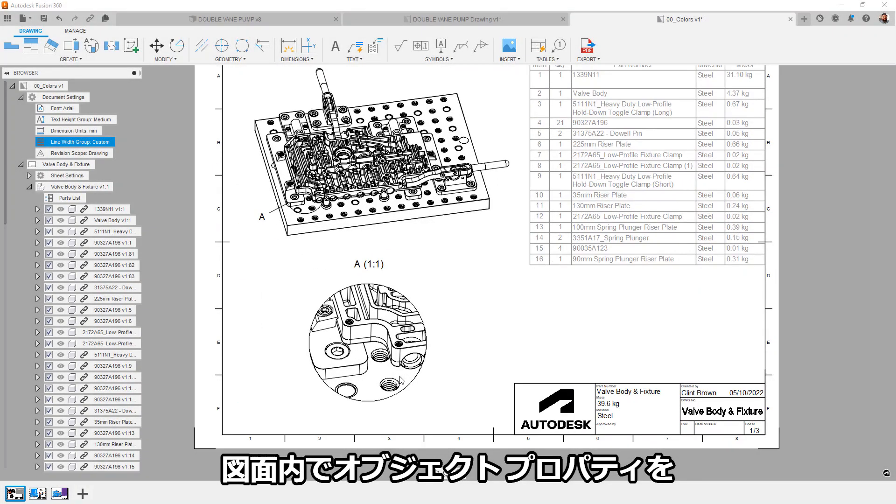
# Step: In the drawing's document settings, set the tangent edge color to light gray #c3c3c3
pyautogui.scroll(5, 400, 380)
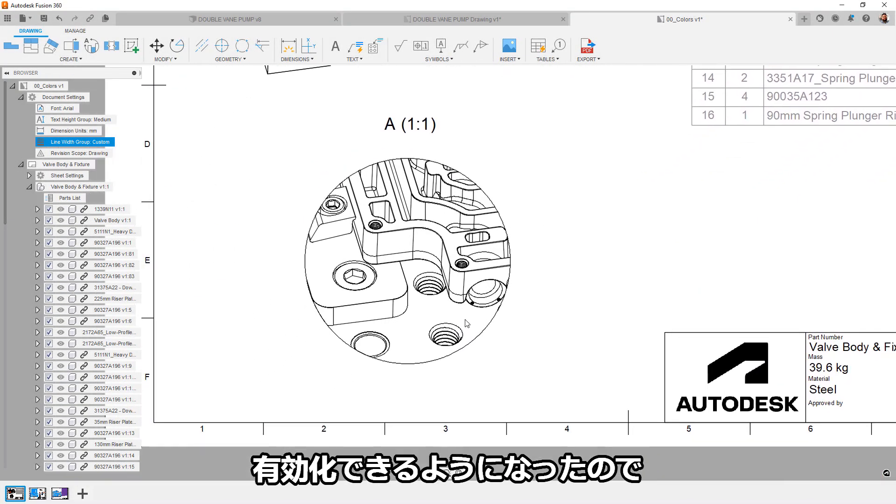
pyautogui.scroll(1, 465, 320)
pyautogui.moveTo(465, 320); pyautogui.dragTo(517, 320, button='middle')
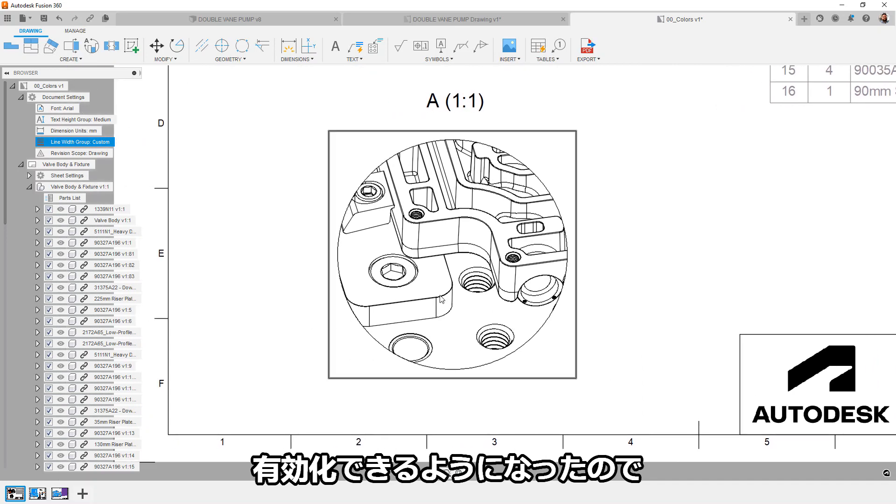
pyautogui.click(120, 144)
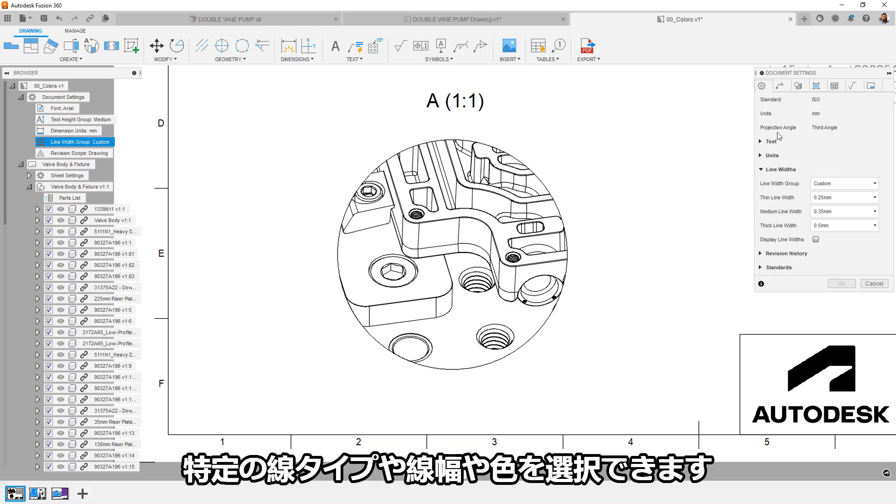
pyautogui.click(800, 87)
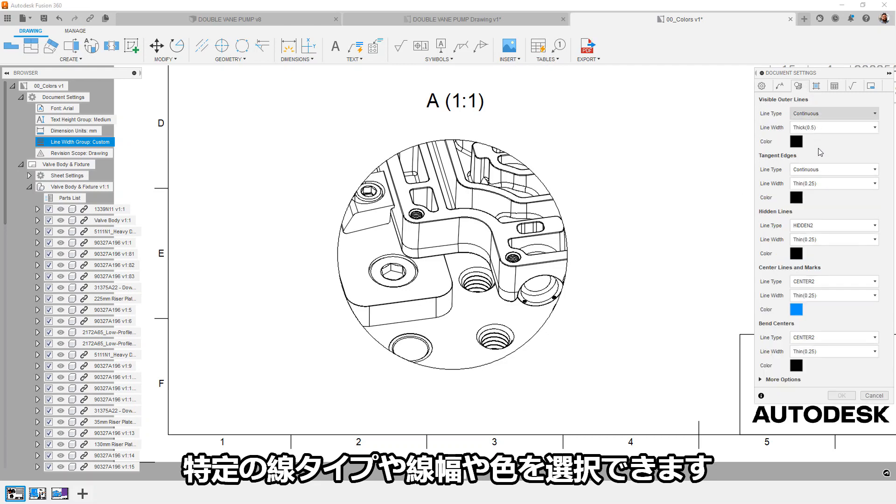
pyautogui.click(797, 197)
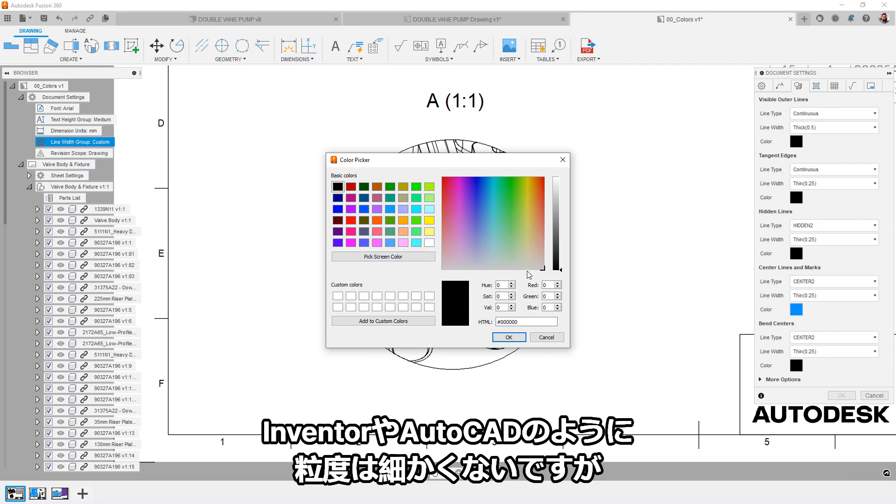
pyautogui.moveTo(561, 269); pyautogui.dragTo(561, 199)
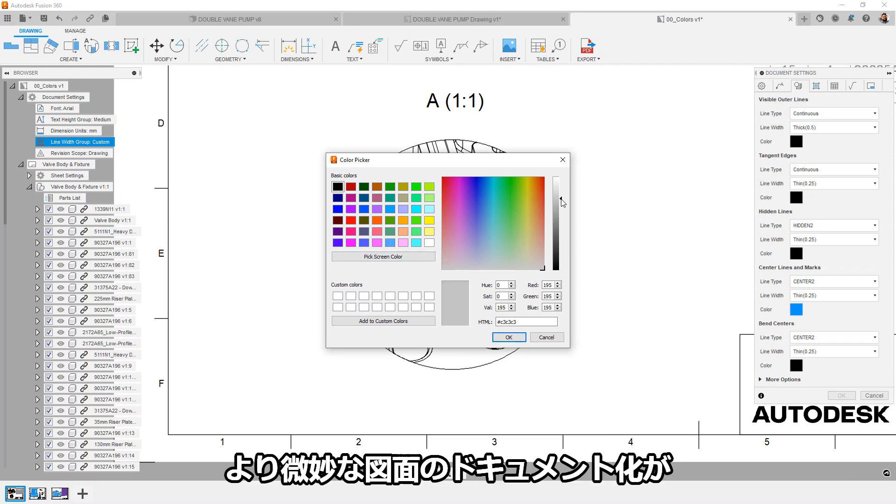
pyautogui.click(509, 337)
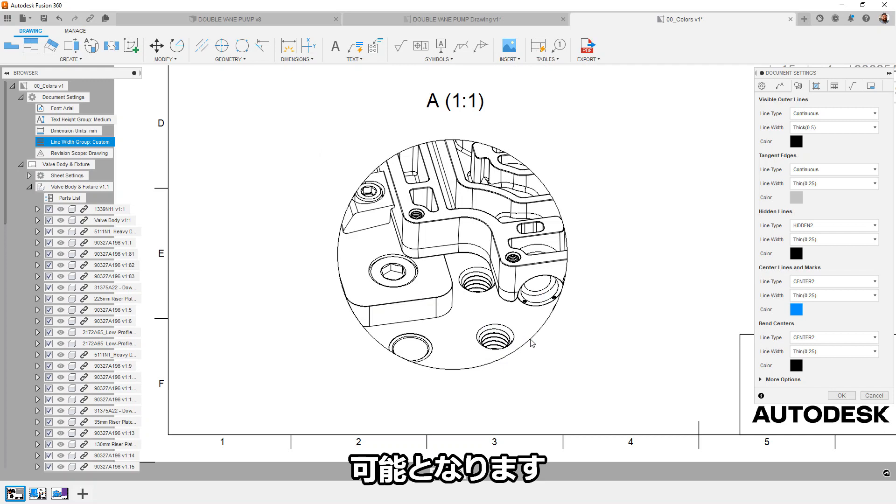
# Step: Set the hidden line color to gray #bababa and apply the document settings
pyautogui.click(796, 254)
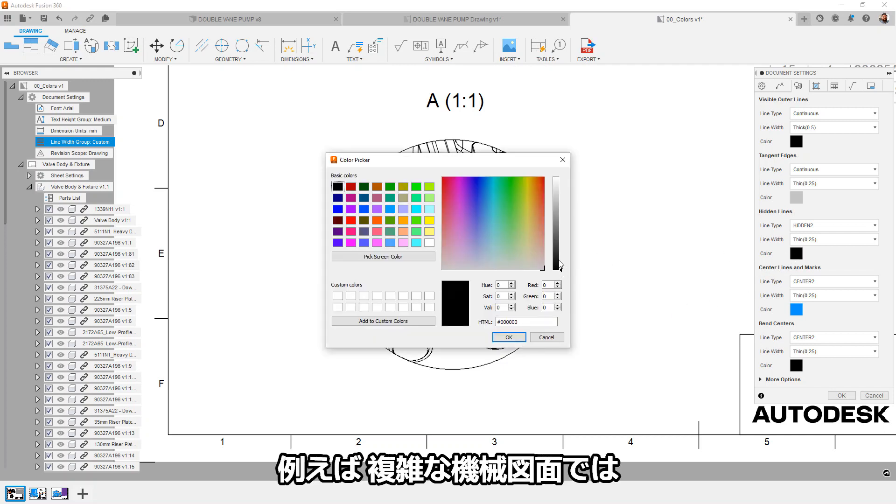
pyautogui.moveTo(560, 265); pyautogui.dragTo(563, 206)
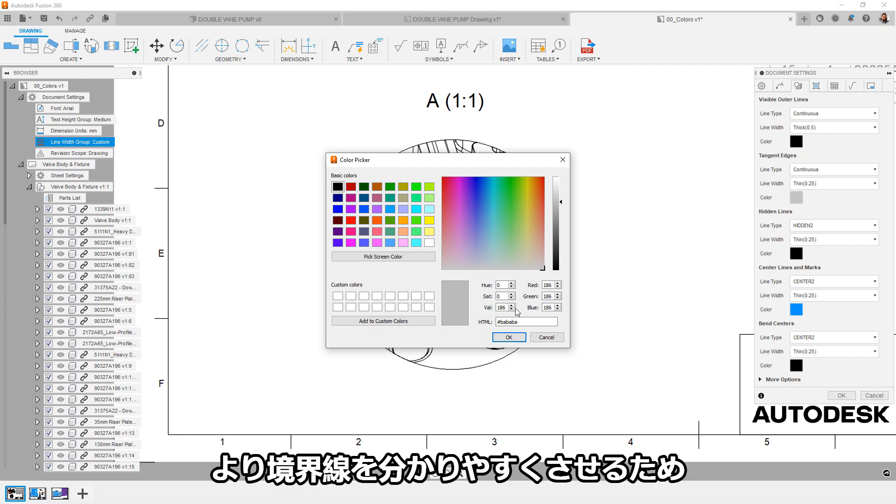
pyautogui.click(509, 337)
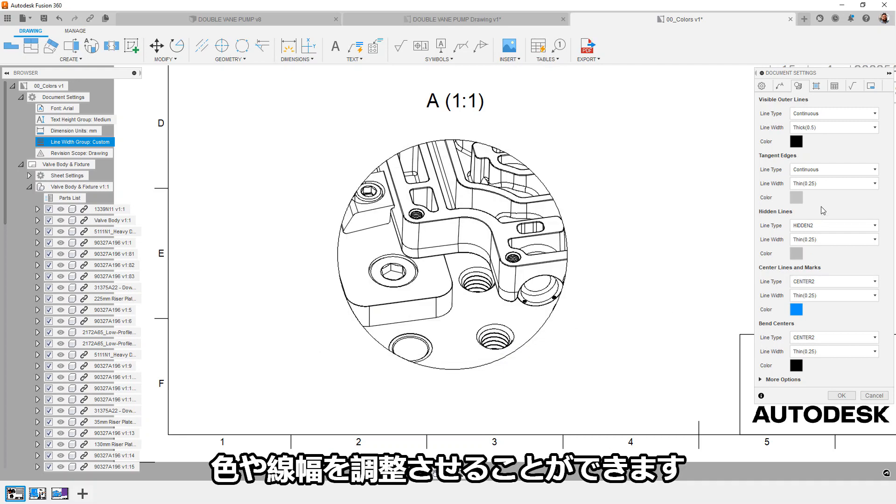
pyautogui.click(840, 396)
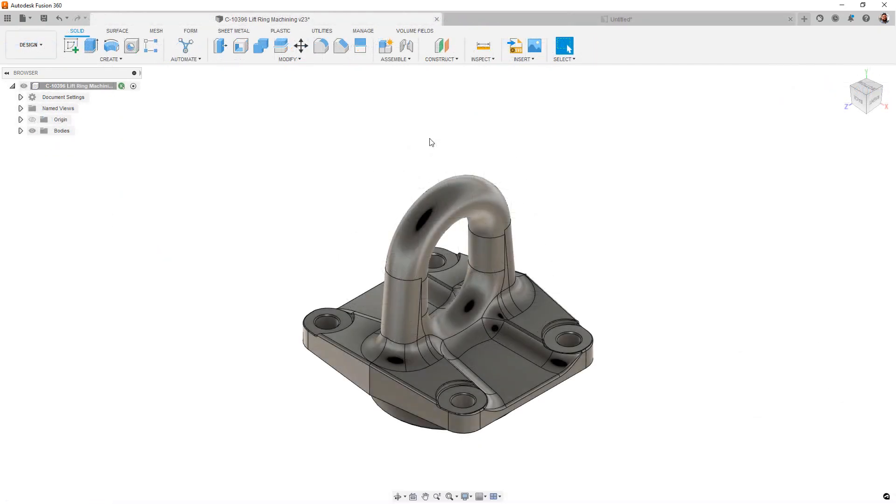
# Step: Apply the A Type Bulb - Frosted - 1500lm appearance to the lift ring body and review its Shade Lines.png texture settings
pyautogui.press('a')
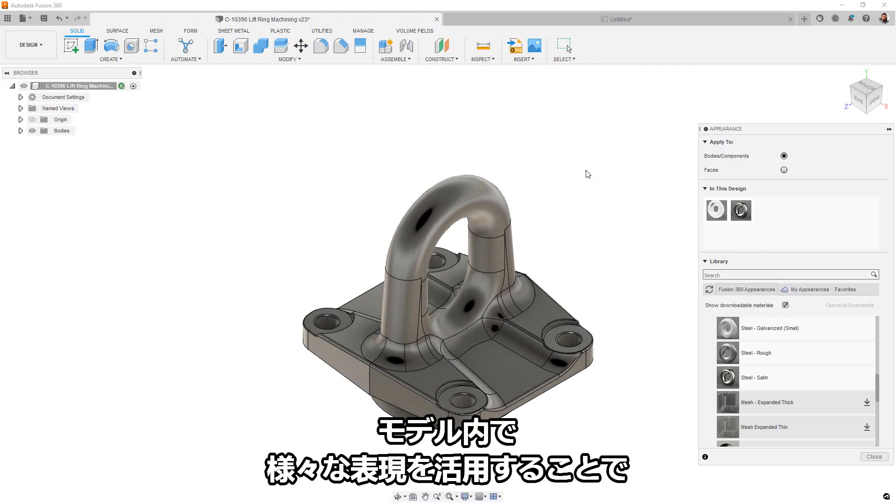
pyautogui.moveTo(714, 213); pyautogui.dragTo(508, 220)
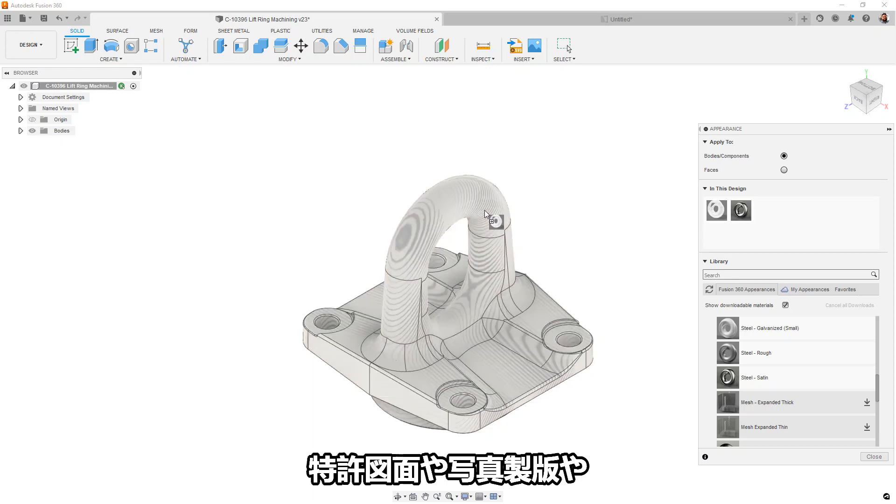
pyautogui.doubleClick(719, 211)
pyautogui.click(667, 228)
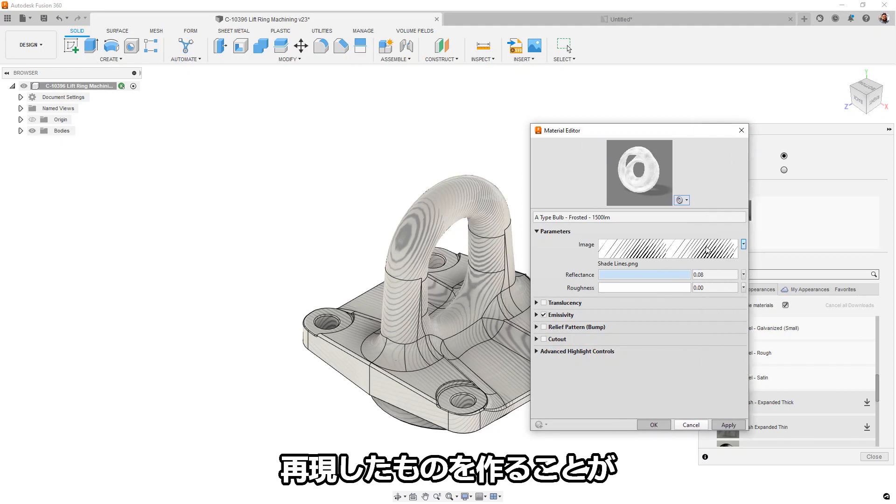
pyautogui.click(707, 250)
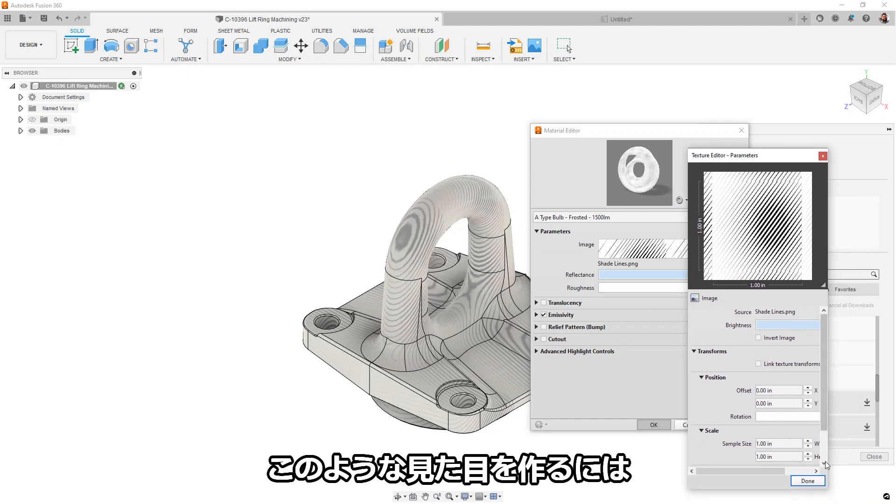
pyautogui.click(808, 481)
pyautogui.click(691, 424)
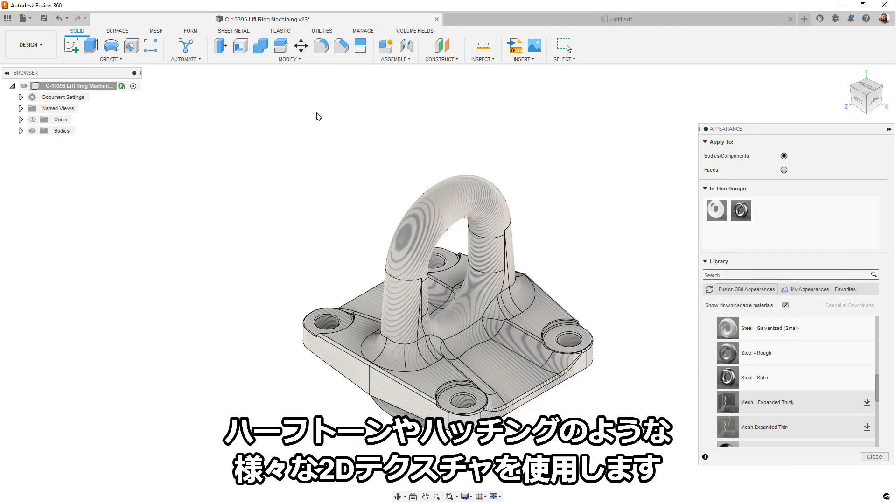
# Step: Save the lift ring design with the version description User Saved and switch to the untitled drawing
pyautogui.click(47, 21)
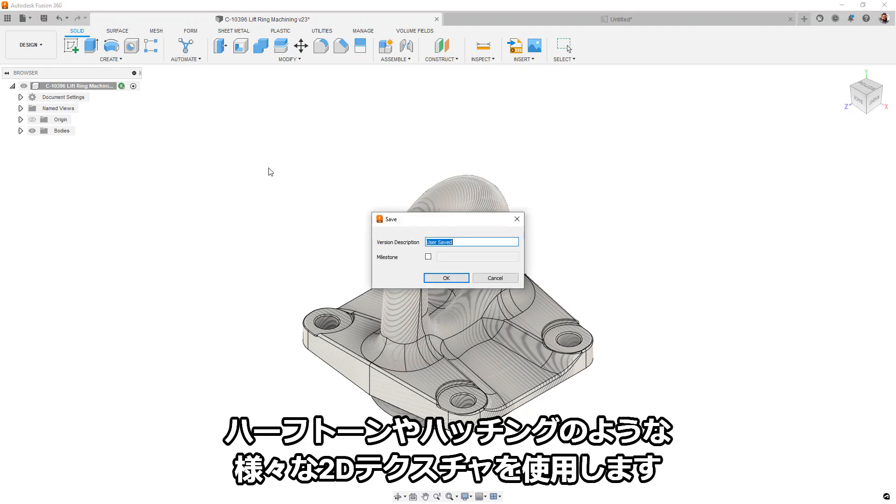
pyautogui.click(447, 280)
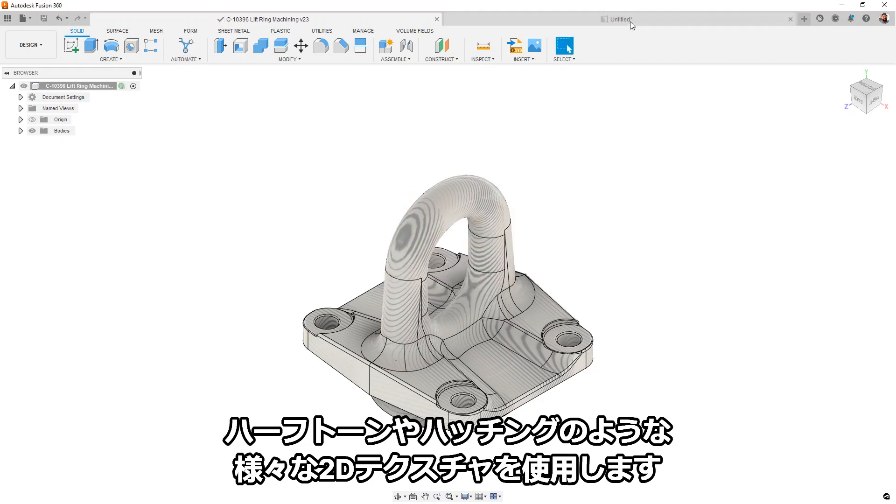
pyautogui.click(631, 21)
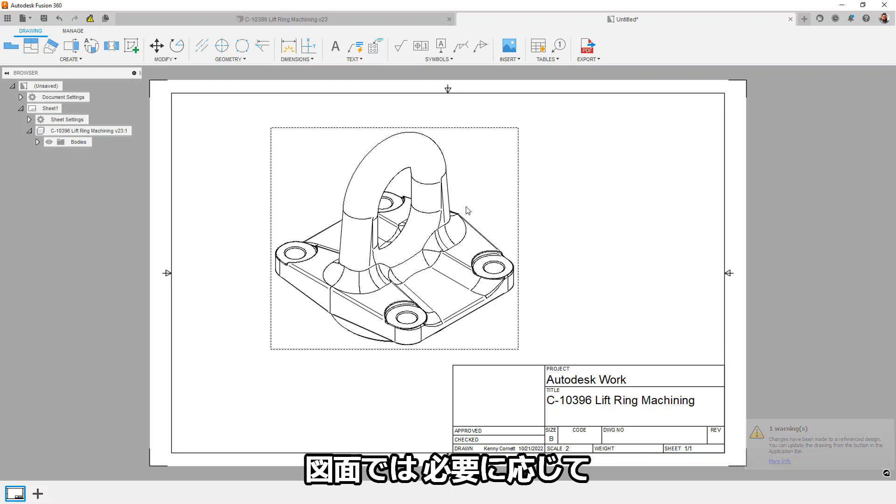
# Step: Change the lift ring drawing view's style to Shaded
pyautogui.doubleClick(465, 206)
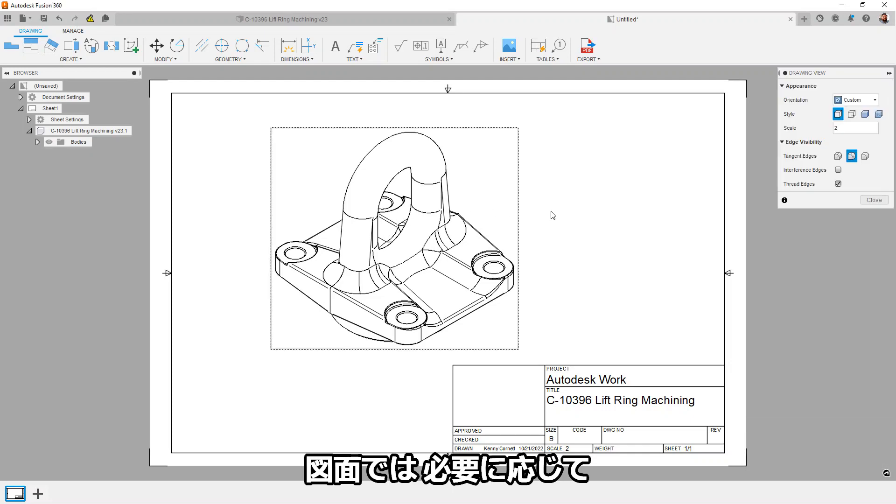
pyautogui.click(865, 114)
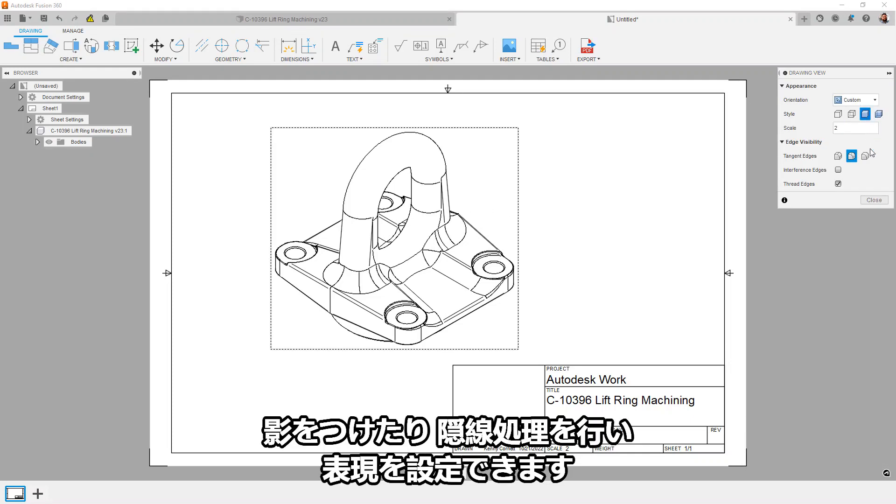
pyautogui.click(874, 200)
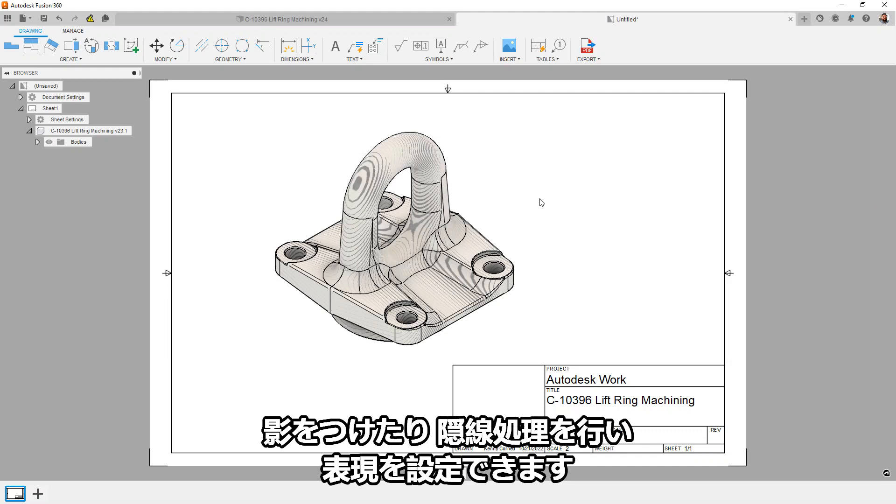
# Step: Set the drawing's line width group to Custom with a 0.7 mm thick width and a 0.13 mm thin width
pyautogui.click(20, 97)
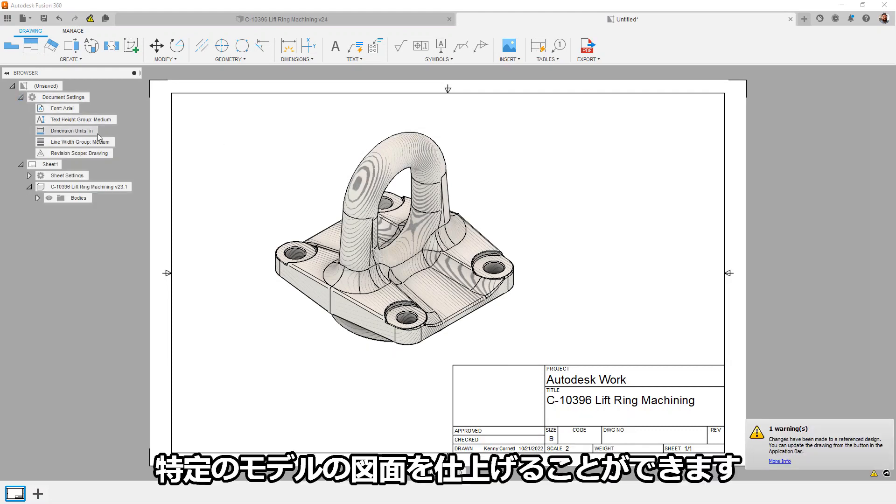
pyautogui.click(117, 142)
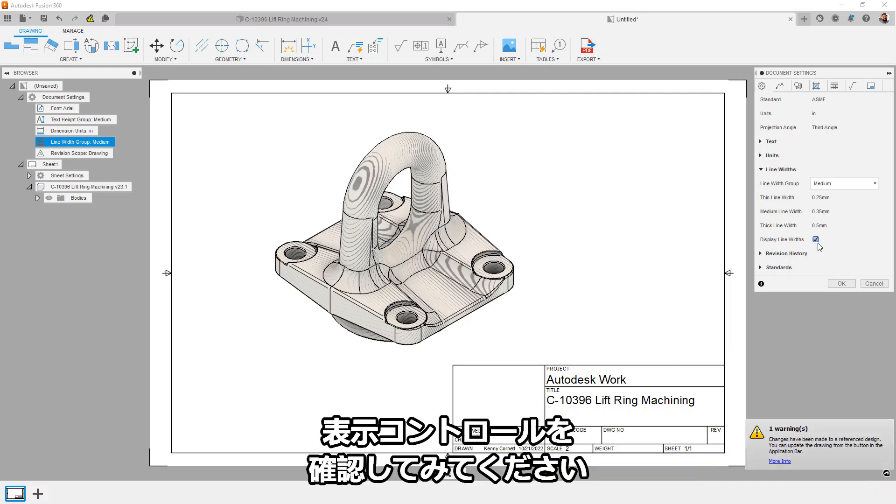
pyautogui.click(863, 186)
pyautogui.click(834, 247)
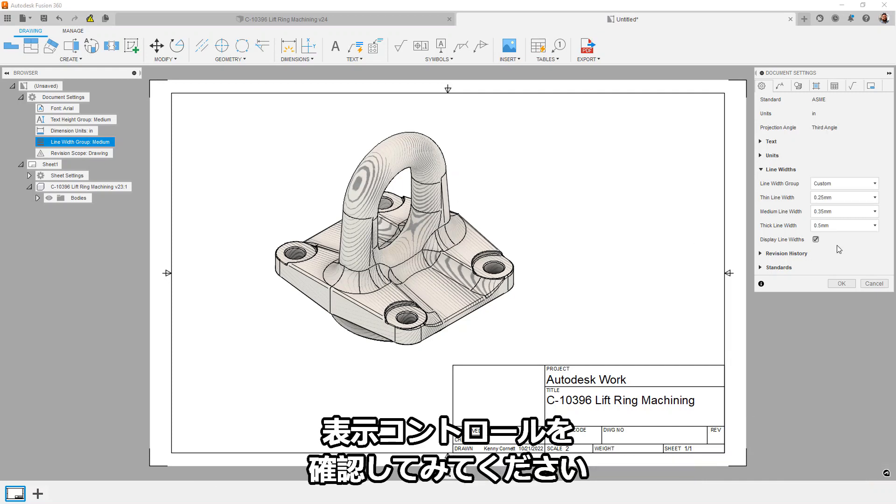
pyautogui.click(839, 226)
pyautogui.click(832, 290)
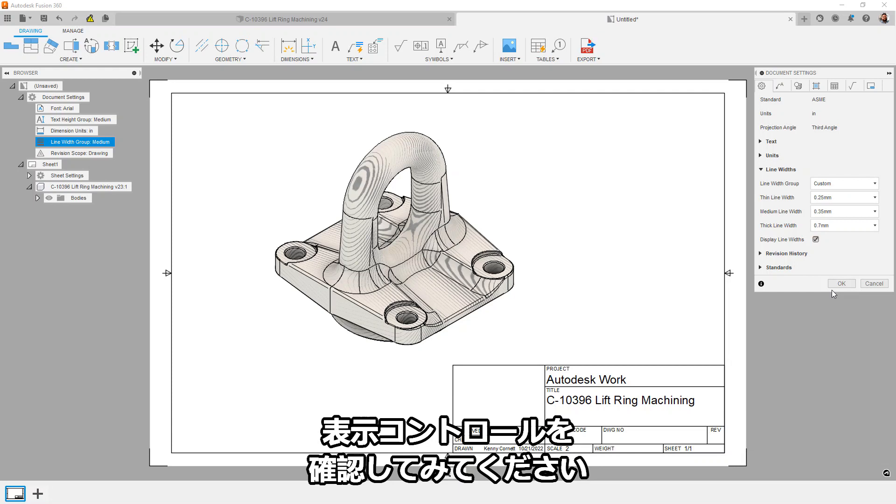
pyautogui.click(842, 198)
pyautogui.click(831, 210)
pyautogui.click(801, 87)
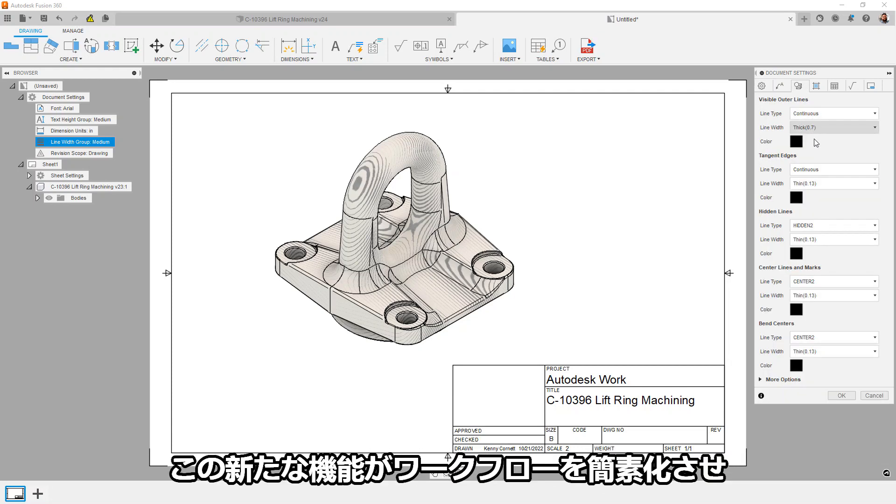
pyautogui.click(846, 396)
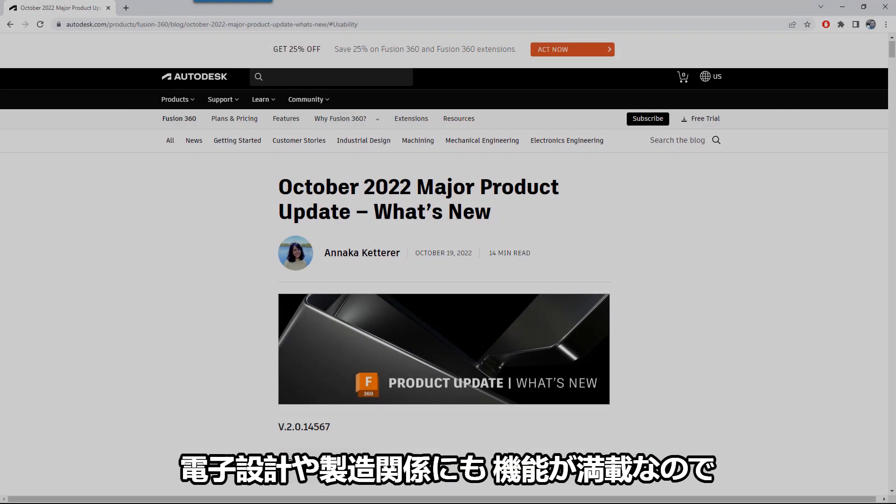
# Step: In the browser, read through the October 2022 Major Product Update blog post, including its electronics and generative design sections
pyautogui.scroll(-5, 443, 280)
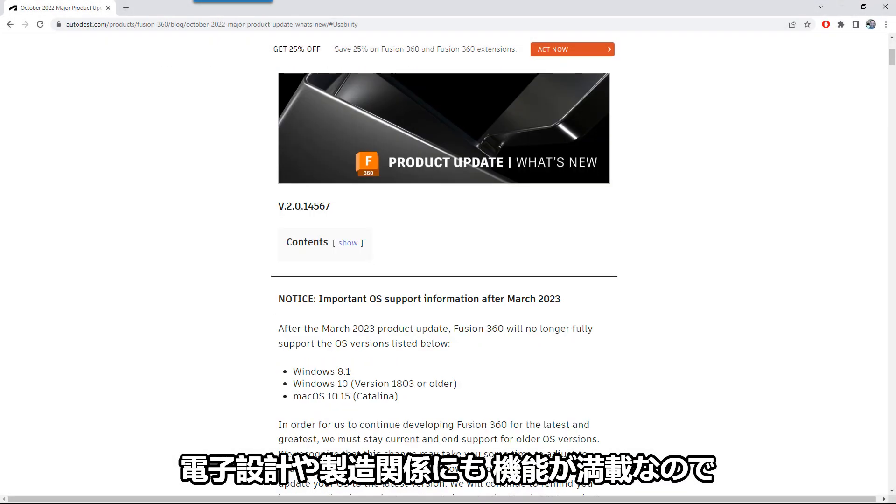
pyautogui.scroll(-4, 444, 280)
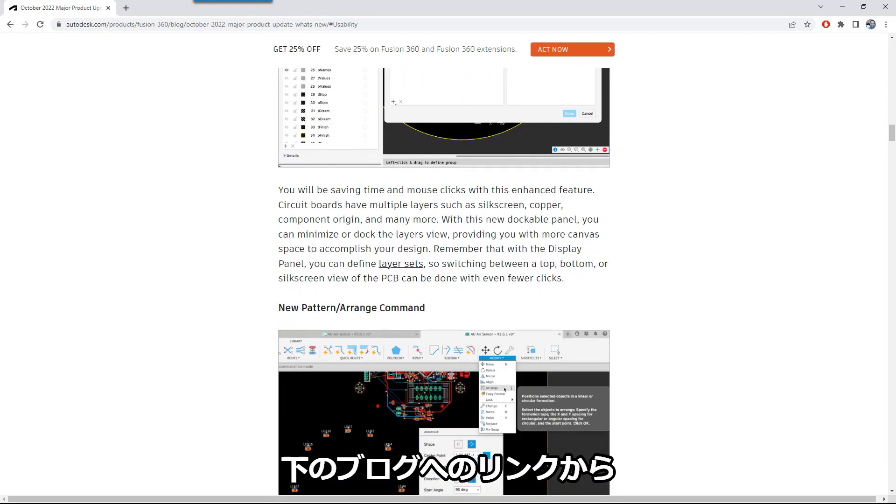
pyautogui.scroll(-4, 444, 280)
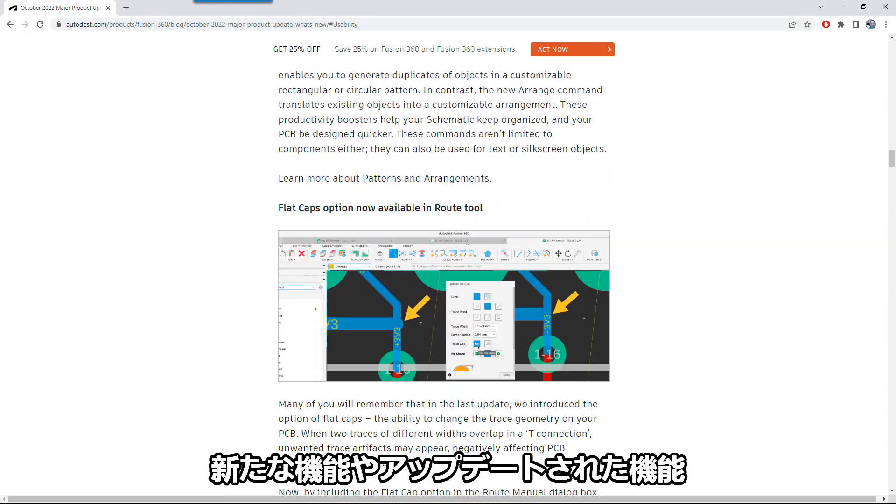
pyautogui.scroll(-4, 443, 280)
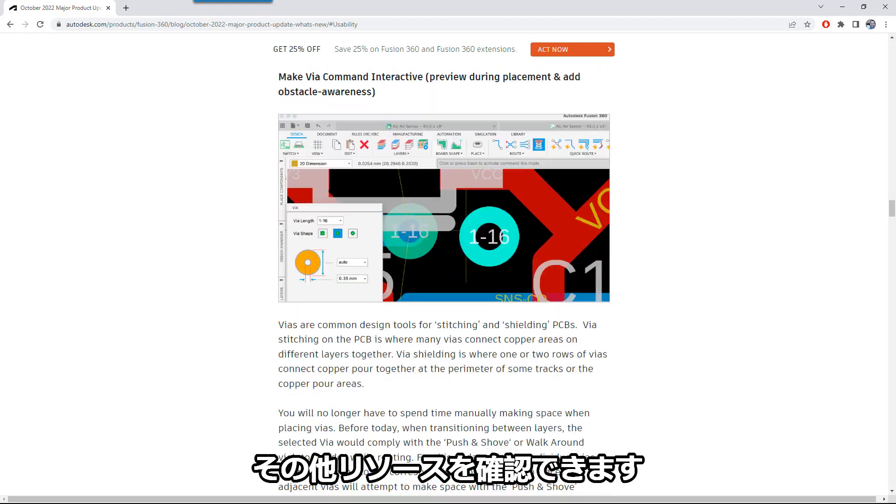
pyautogui.scroll(-4, 443, 280)
pyautogui.scroll(-4, 443, 280)
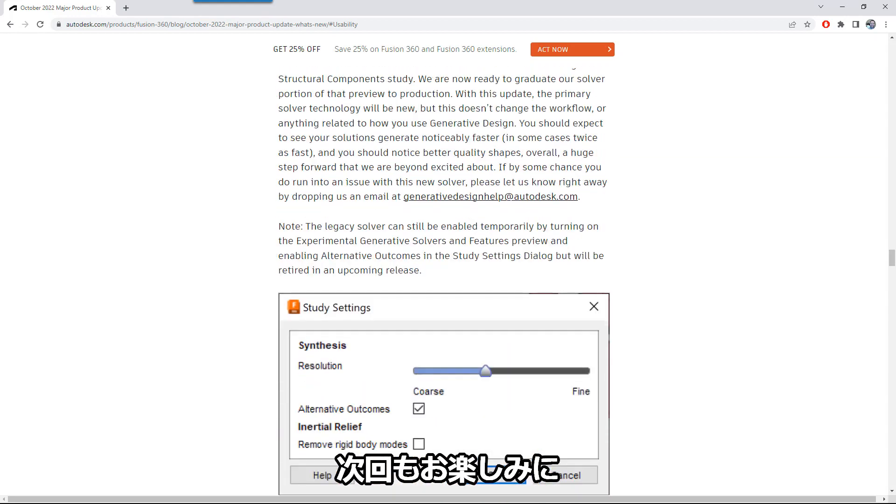
pyautogui.scroll(-5, 444, 280)
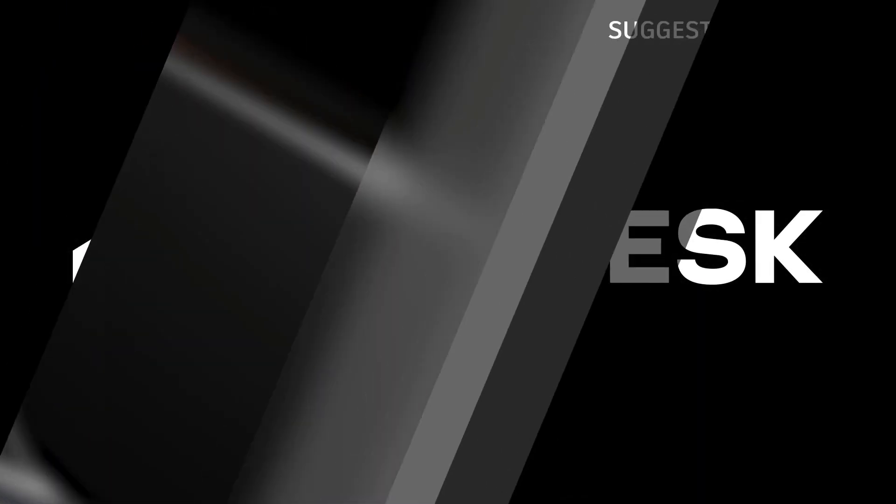